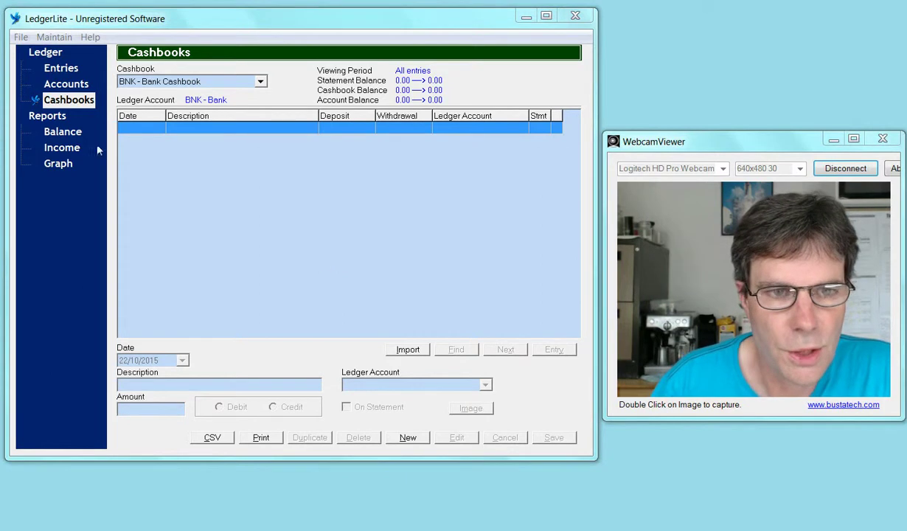
Start a 1/10/2015 Opening Balance journal with a 1,000 debit line to BNK - Bank.
{"action": "left_click", "coordinate": [60, 68]}
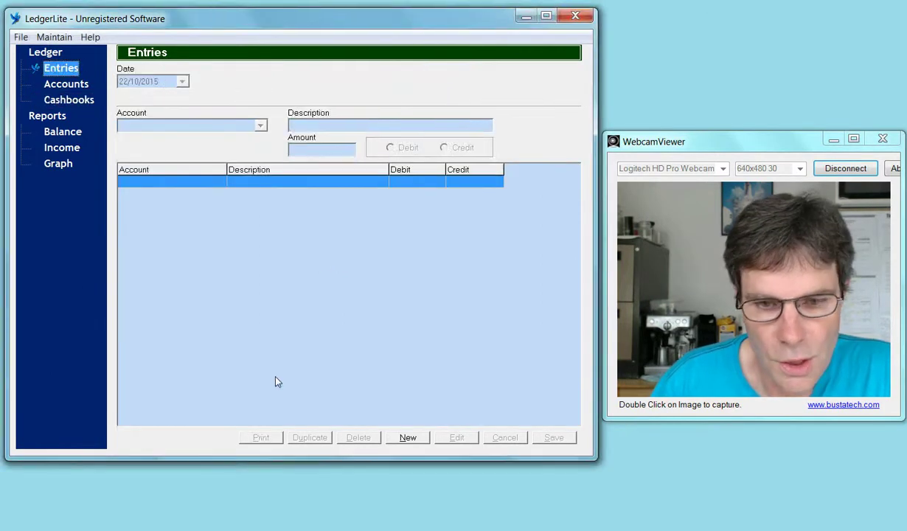
{"action": "left_click", "coordinate": [408, 437]}
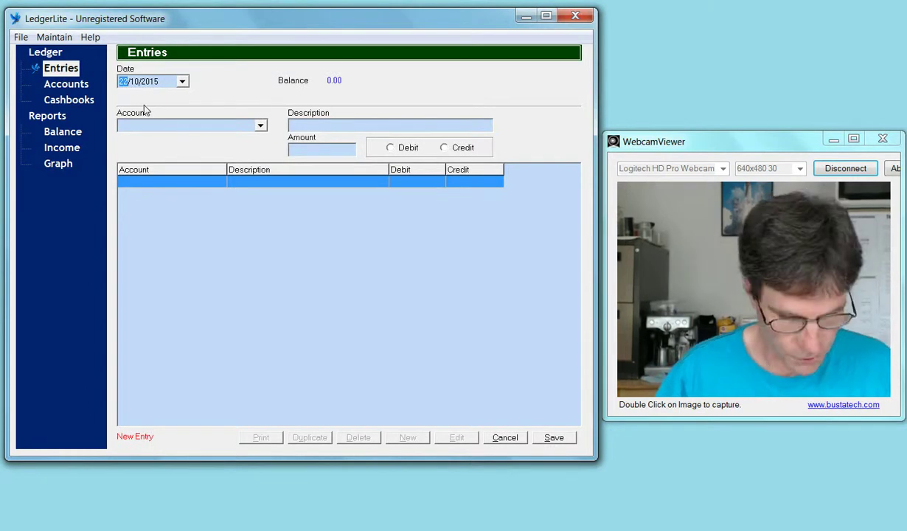
{"action": "type", "text": "1"}
{"action": "left_click", "coordinate": [173, 126]}
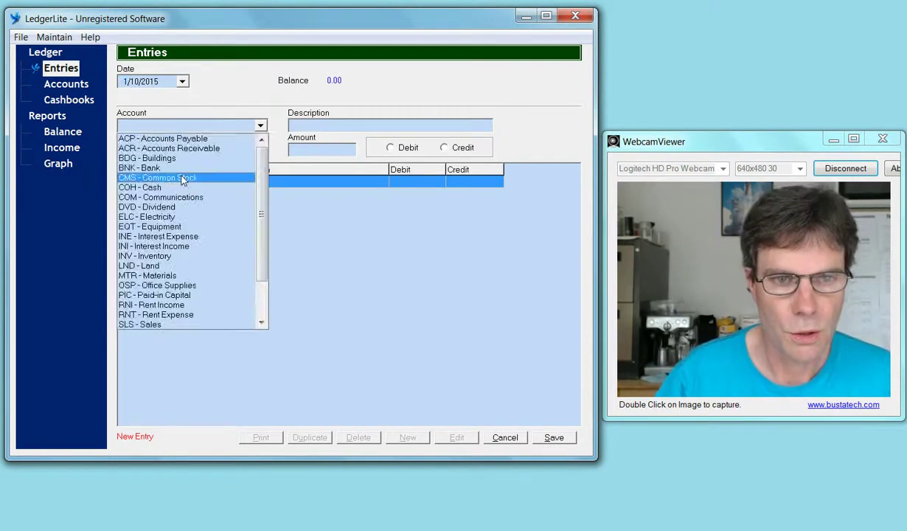
{"action": "left_click", "coordinate": [177, 168]}
{"action": "left_click", "coordinate": [289, 124]}
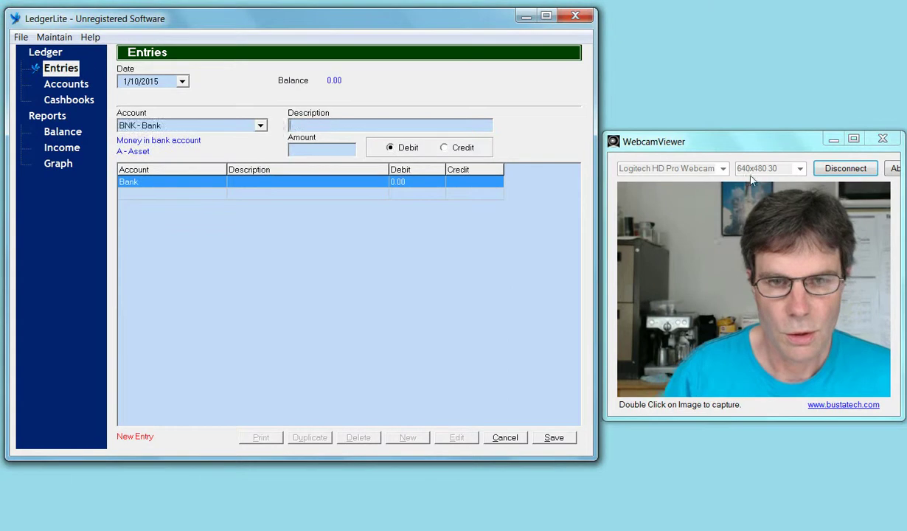
{"action": "type", "text": "Openi"}
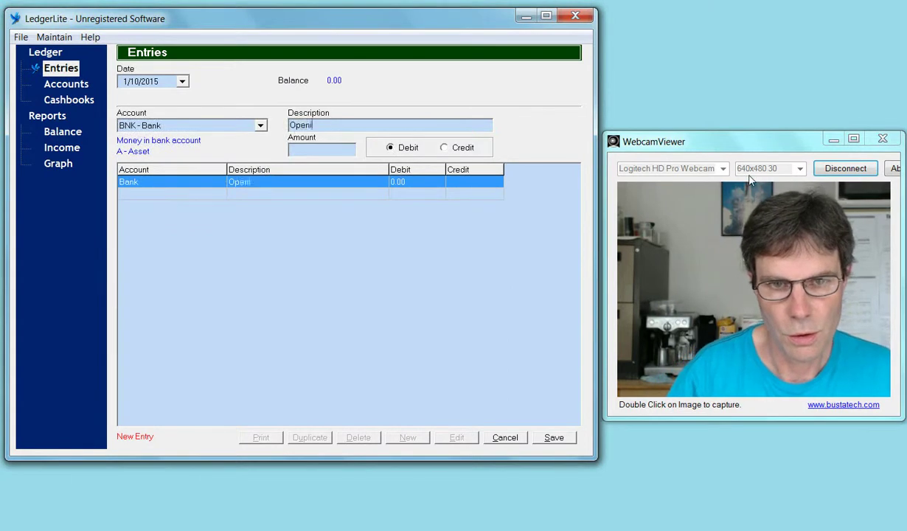
{"action": "type", "text": "ng Balance"}
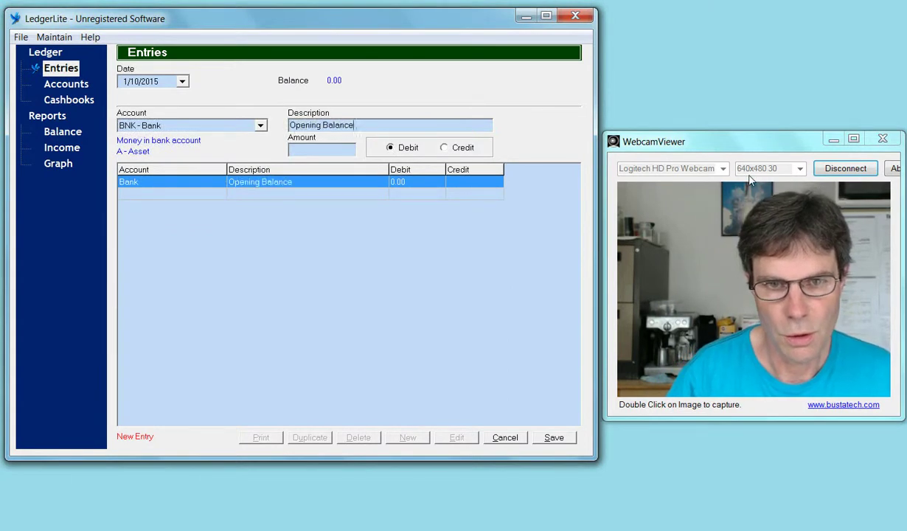
{"action": "type", "text": "1000"}
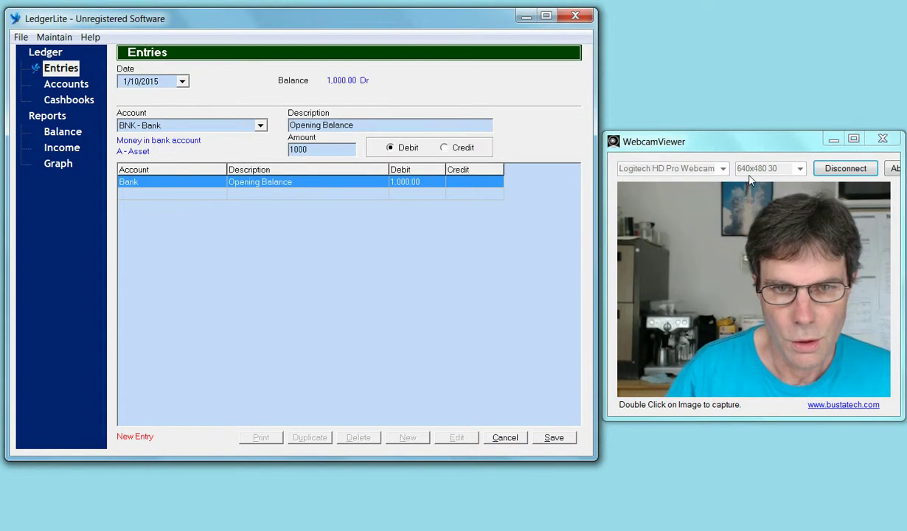
{"action": "key", "text": "Tab"}
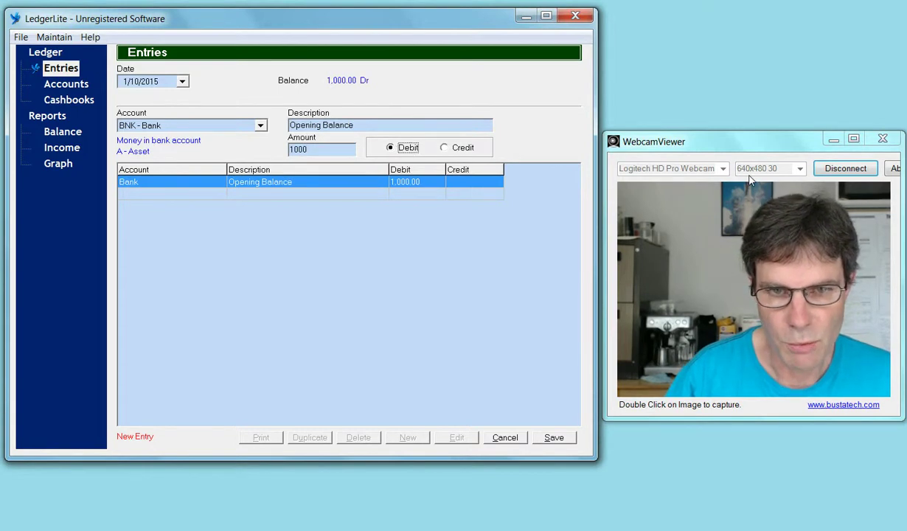
{"action": "key", "text": "Return"}
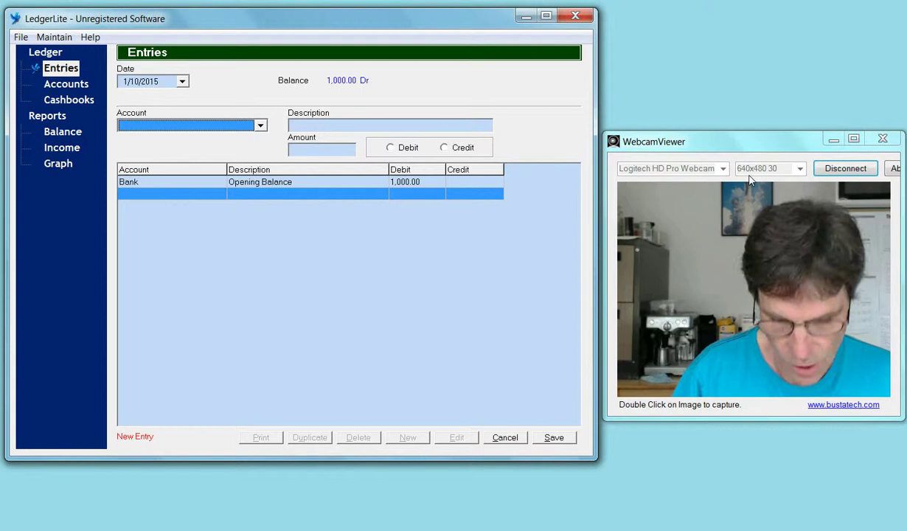
Add the balancing PIC - Paid-in Capital credit line and save the journal.
{"action": "type", "text": "pital"}
{"action": "key", "text": "Tab"}
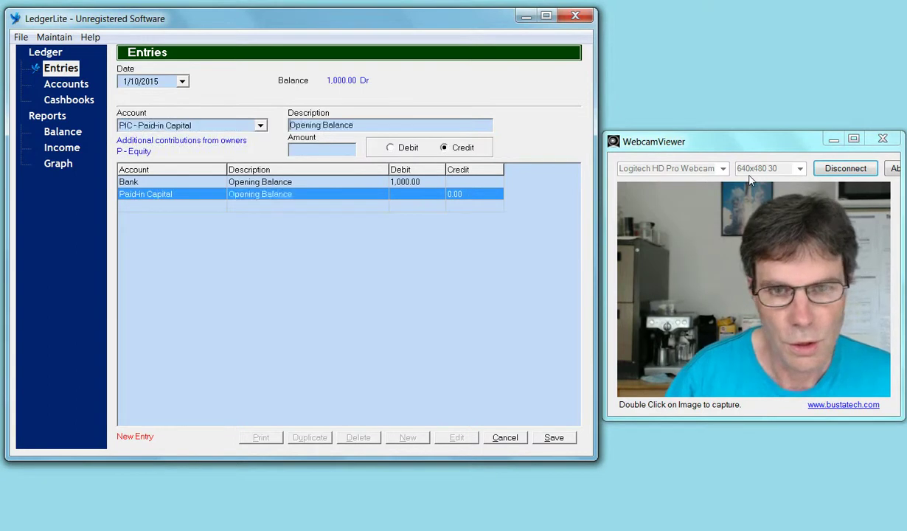
{"action": "key", "text": "Tab"}
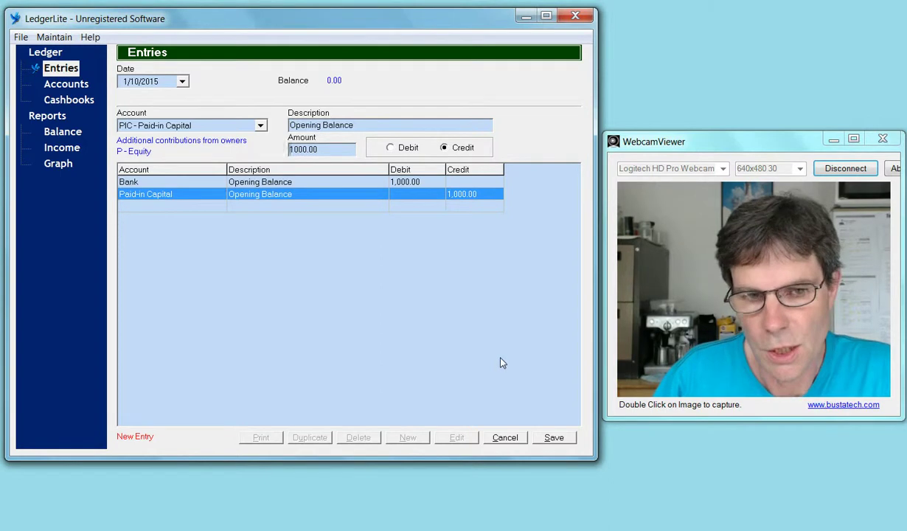
{"action": "left_click", "coordinate": [549, 438]}
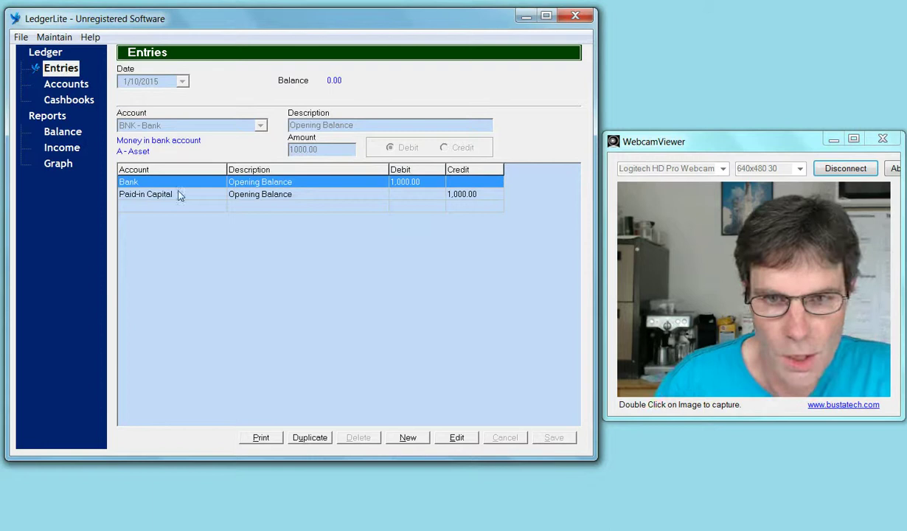
{"action": "left_click", "coordinate": [81, 102]}
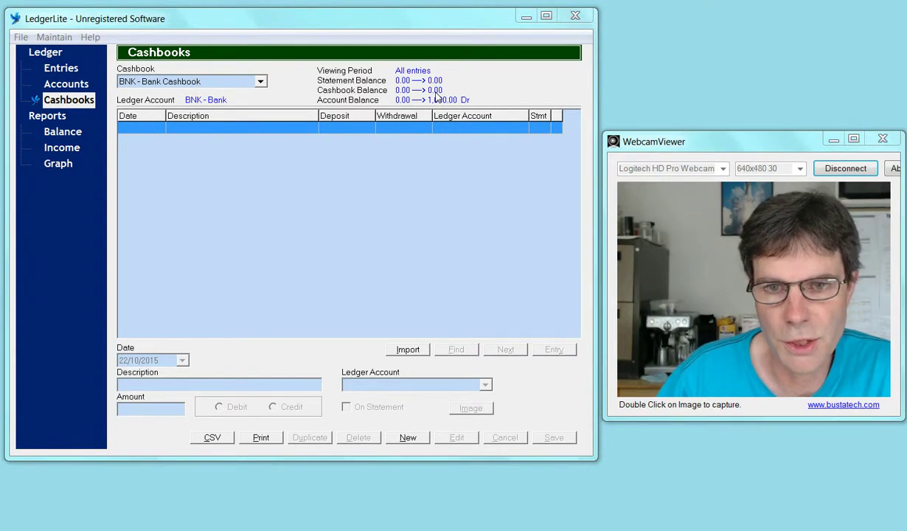
Enter a 1/10/2015 Opening Balance cashbook deposit of 1,000.
{"action": "left_click", "coordinate": [409, 438]}
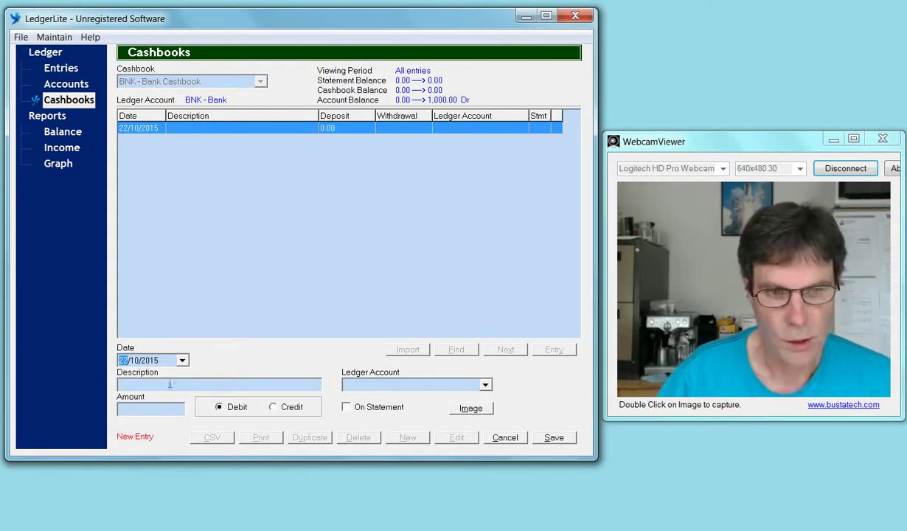
{"action": "type", "text": "1"}
{"action": "key", "text": "Tab"}
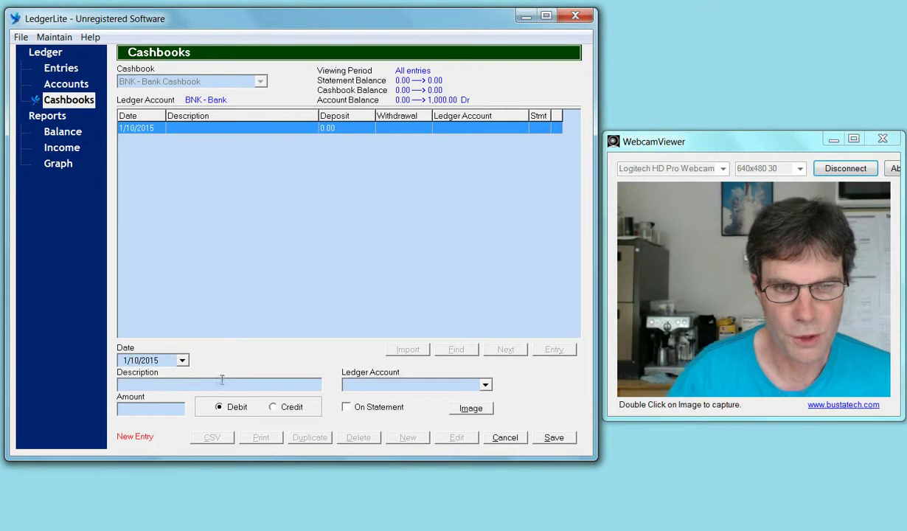
{"action": "type", "text": "Openi"}
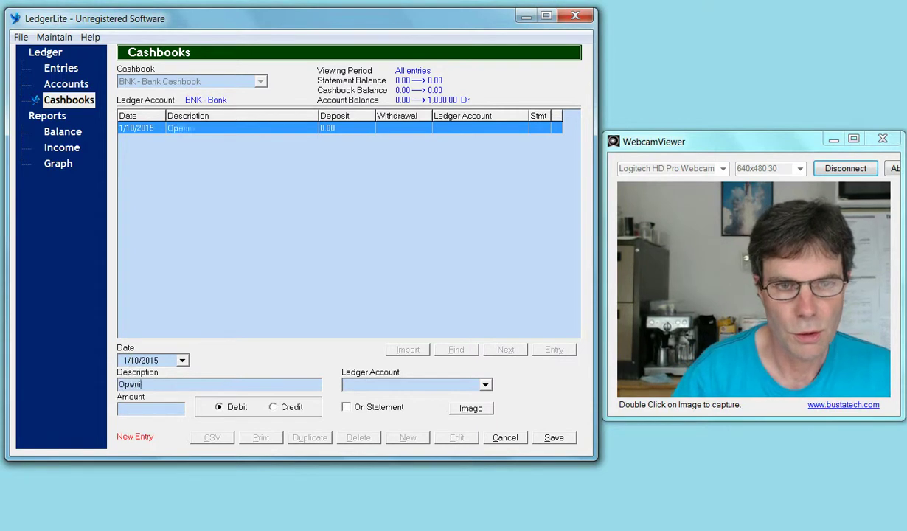
{"action": "type", "text": "ng Balanc"}
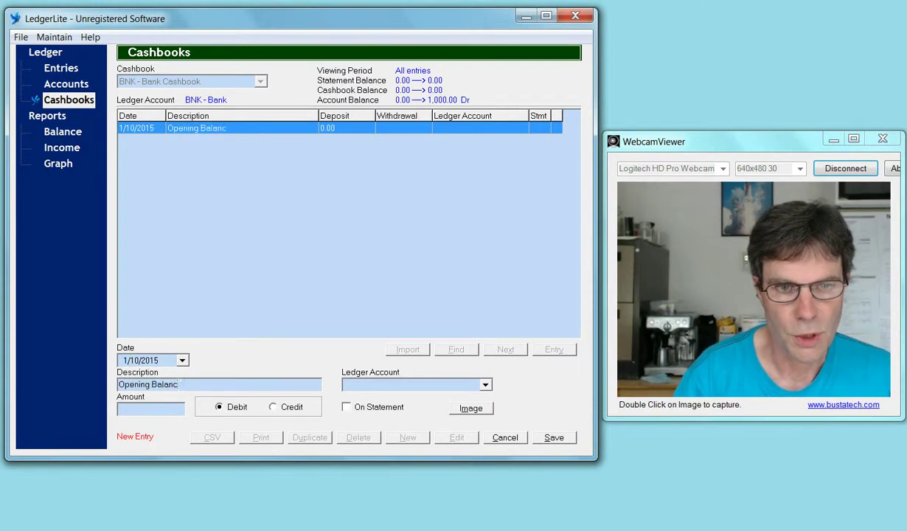
{"action": "type", "text": "e"}
{"action": "left_click", "coordinate": [273, 407]}
{"action": "left_click", "coordinate": [129, 408]}
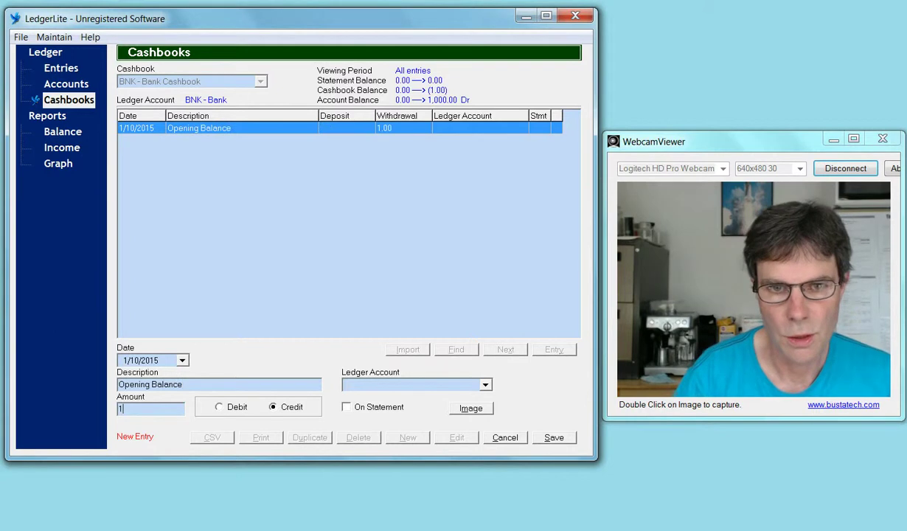
{"action": "type", "text": "1000"}
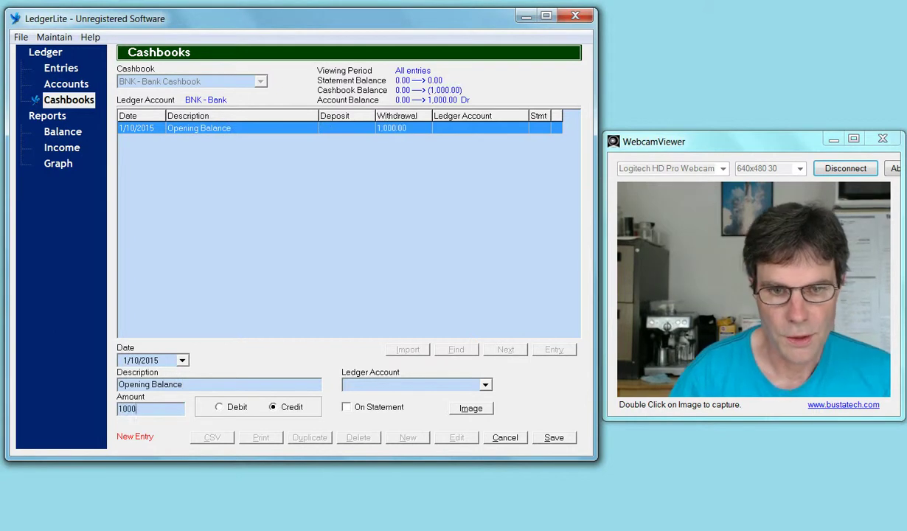
{"action": "key", "text": "Tab"}
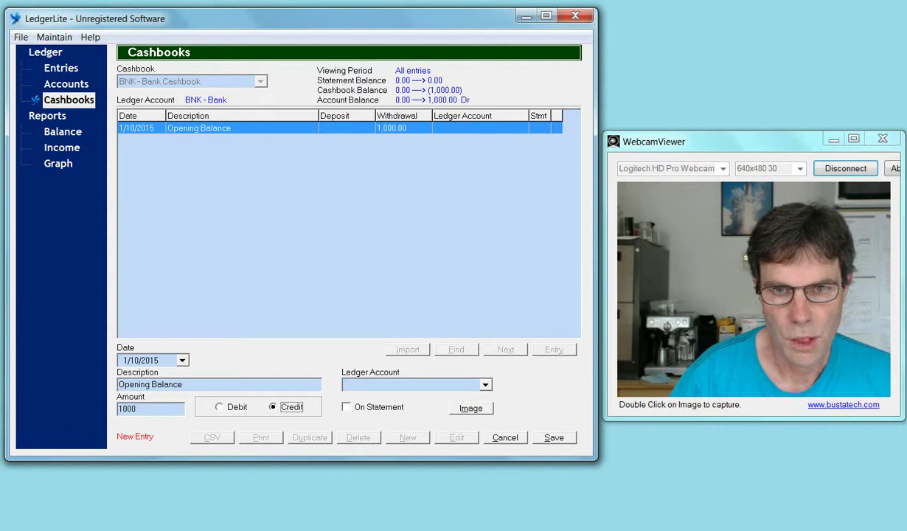
{"action": "left_click", "coordinate": [219, 407]}
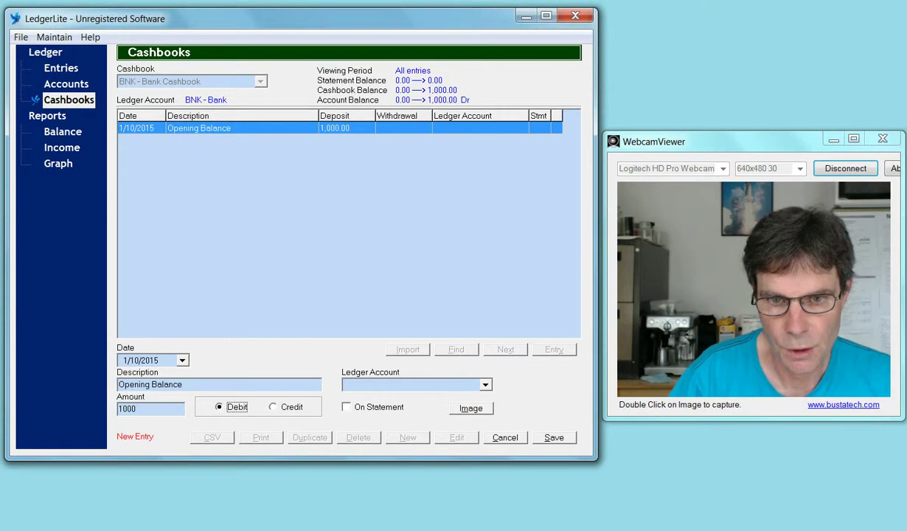
Mark the opening balance as on the statement and save it.
{"action": "left_click", "coordinate": [413, 384]}
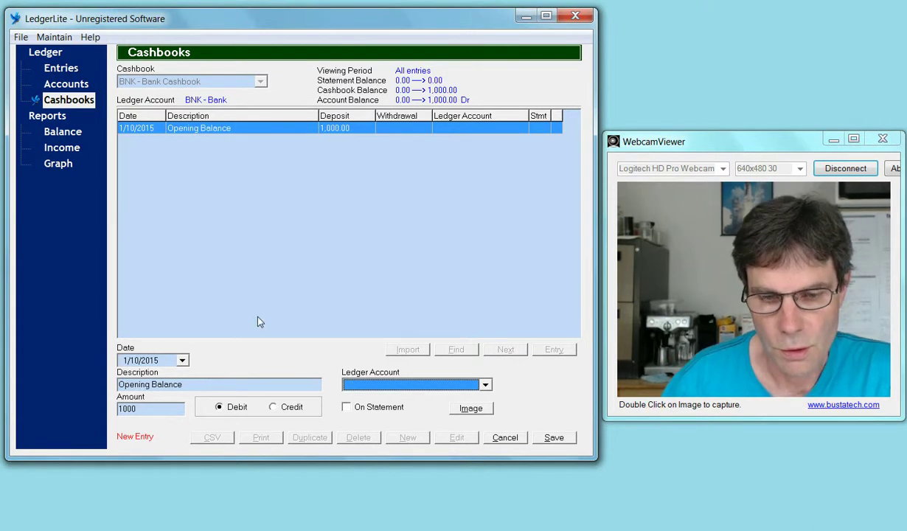
{"action": "left_click", "coordinate": [369, 405]}
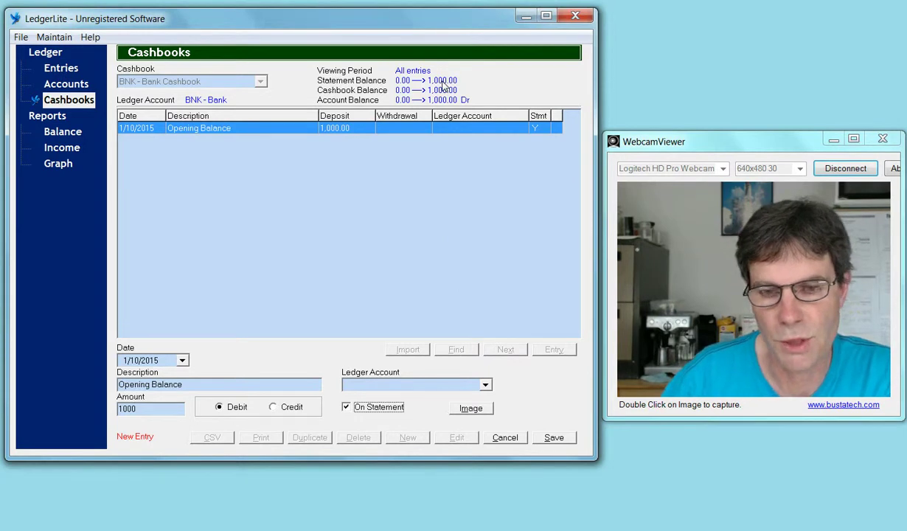
{"action": "left_click", "coordinate": [549, 437]}
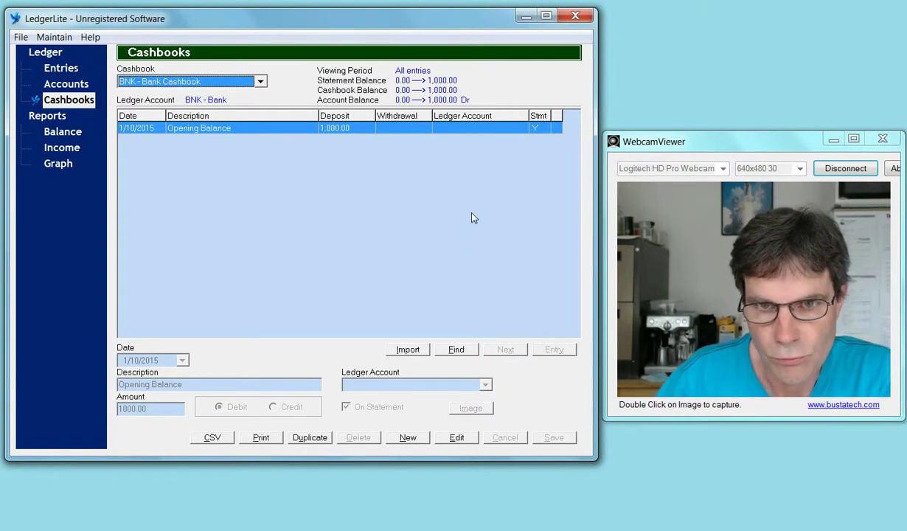
{"action": "left_click", "coordinate": [725, 500]}
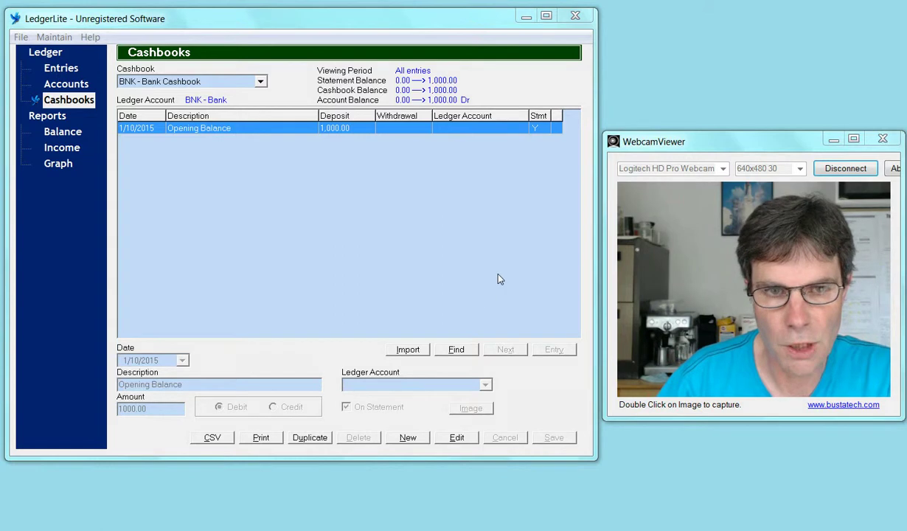
Enter a 9/10/2015 Rent withdrawal of 400 in the cashbook.
{"action": "left_click", "coordinate": [408, 438]}
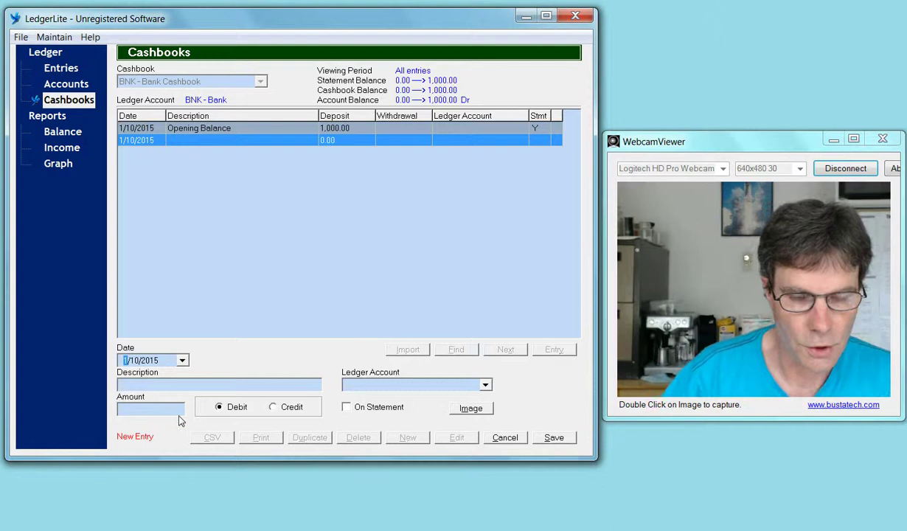
{"action": "type", "text": "9"}
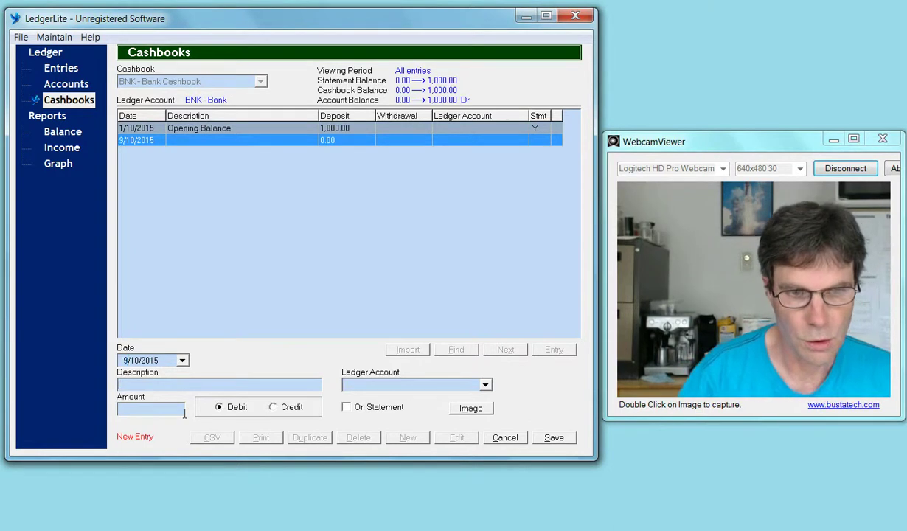
{"action": "key", "text": "Tab"}
{"action": "type", "text": "Ren"}
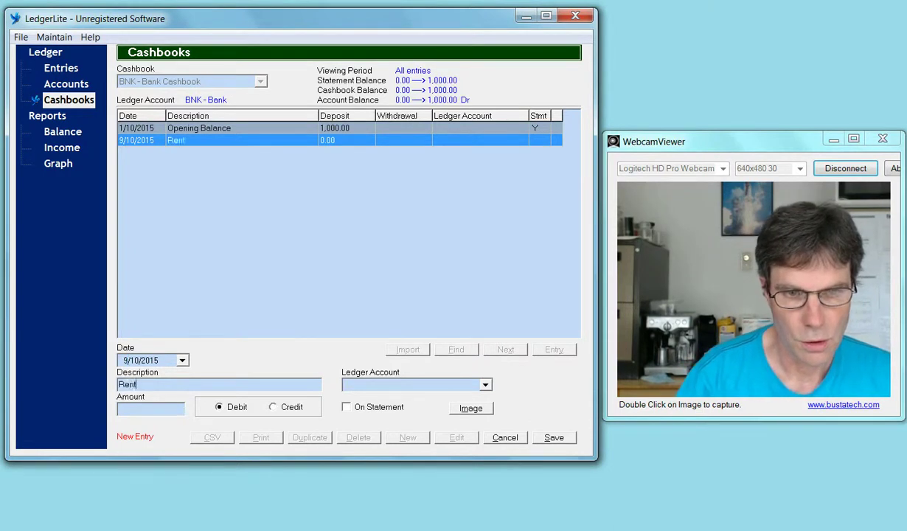
{"action": "key", "text": "Tab"}
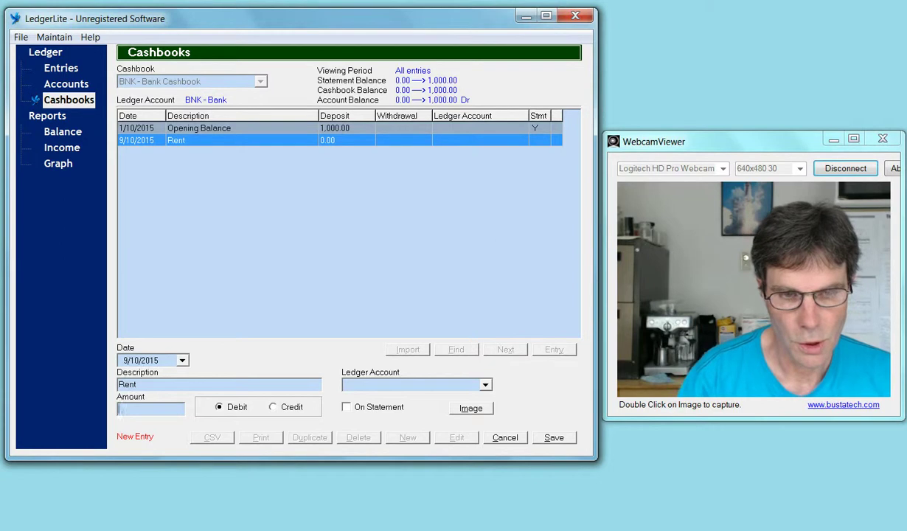
{"action": "type", "text": "400"}
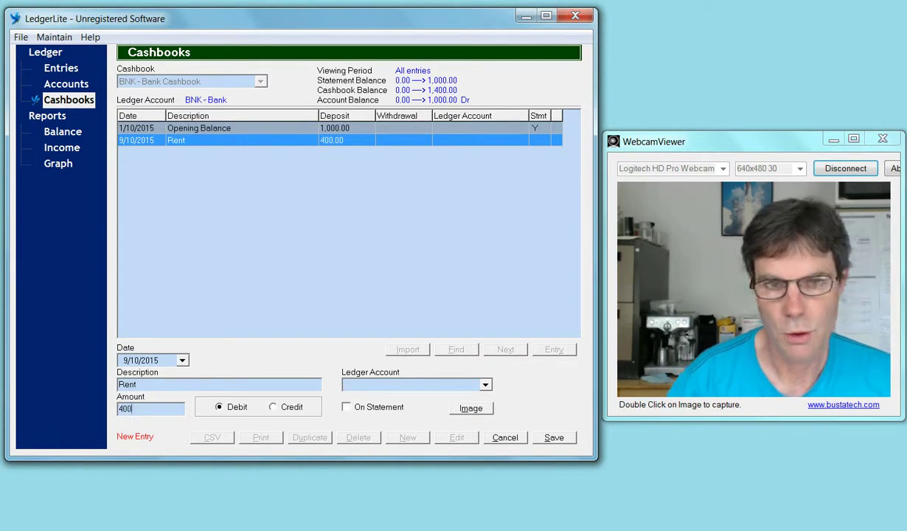
{"action": "key", "text": "Tab"}
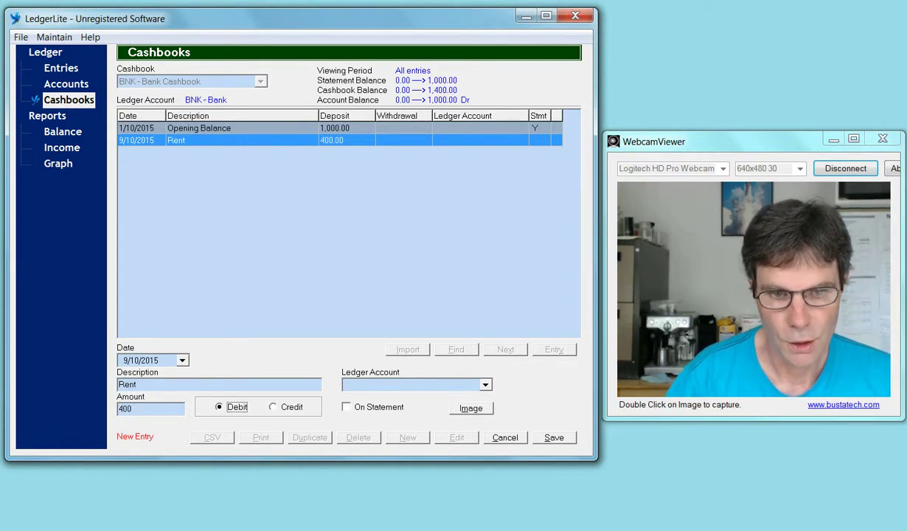
{"action": "key", "text": "Right"}
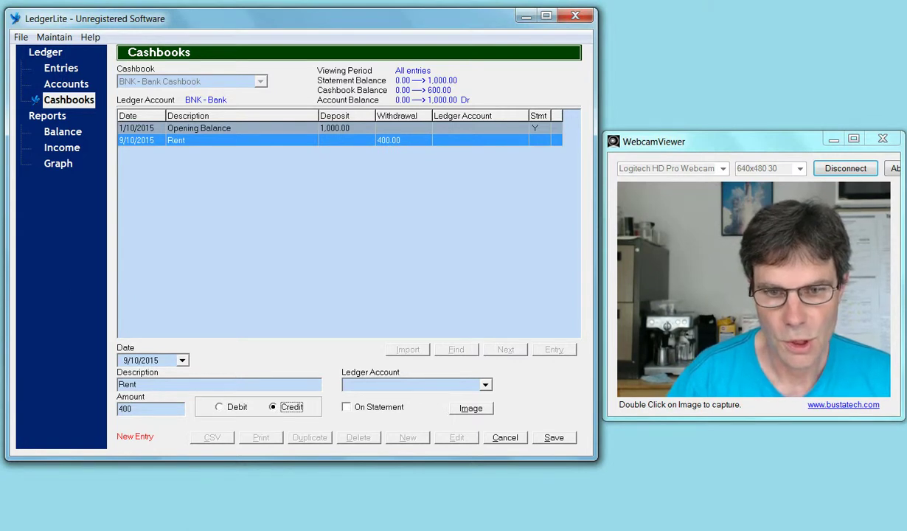
{"action": "key", "text": "Tab"}
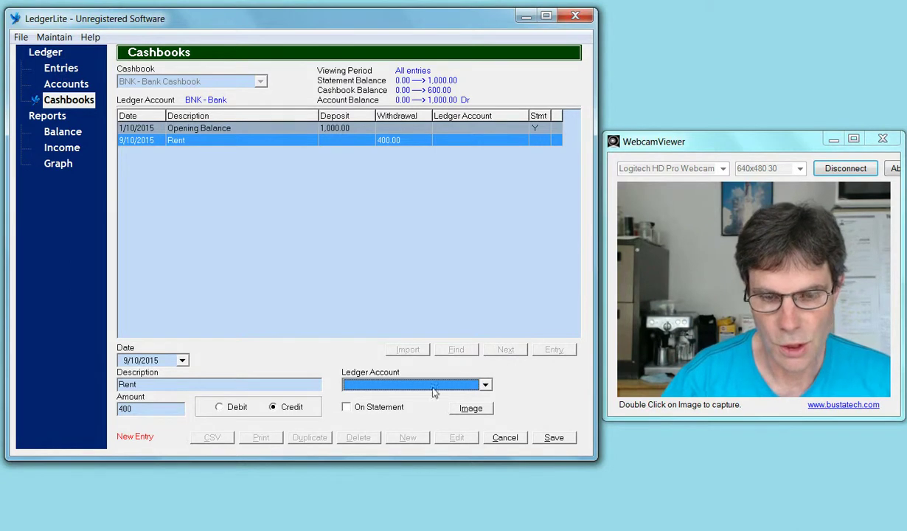
Assign RNT - Rent Expense to the rent entry and save it.
{"action": "left_click", "coordinate": [481, 385]}
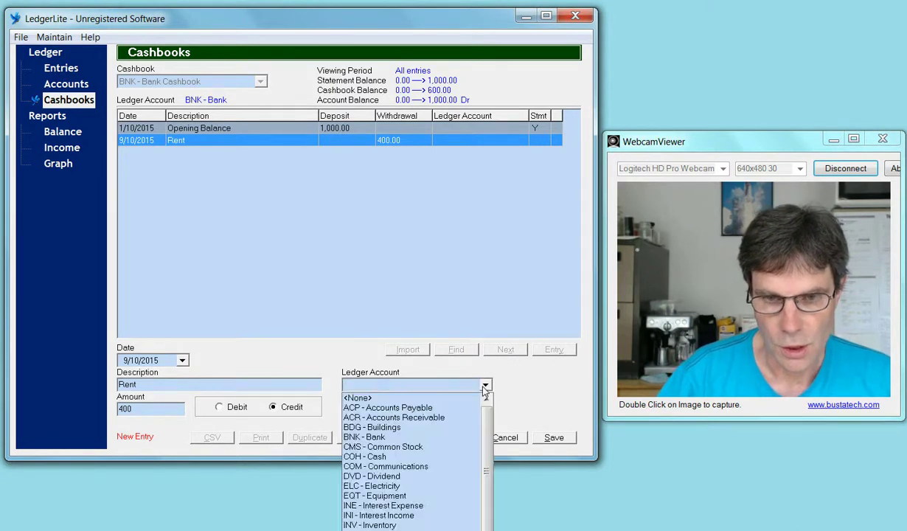
{"action": "left_click_drag", "start_coordinate": [490, 443], "coordinate": [490, 484]}
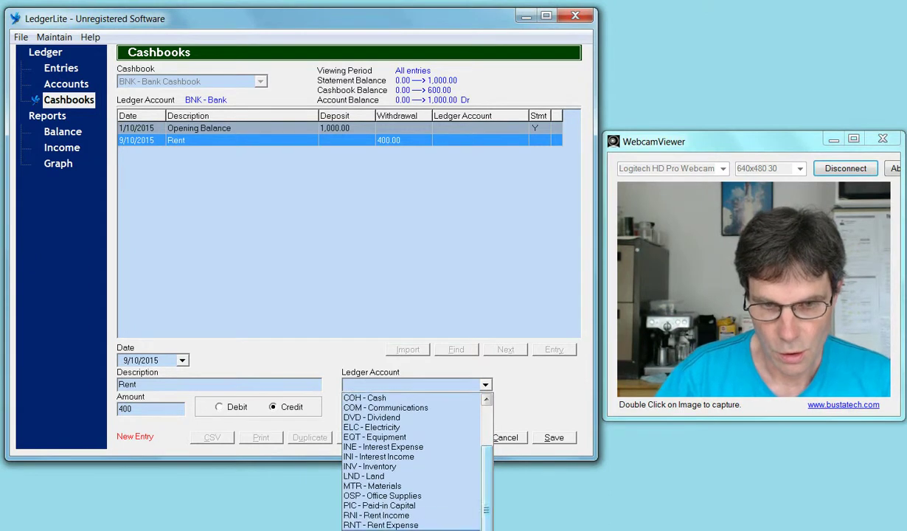
{"action": "left_click", "coordinate": [404, 526]}
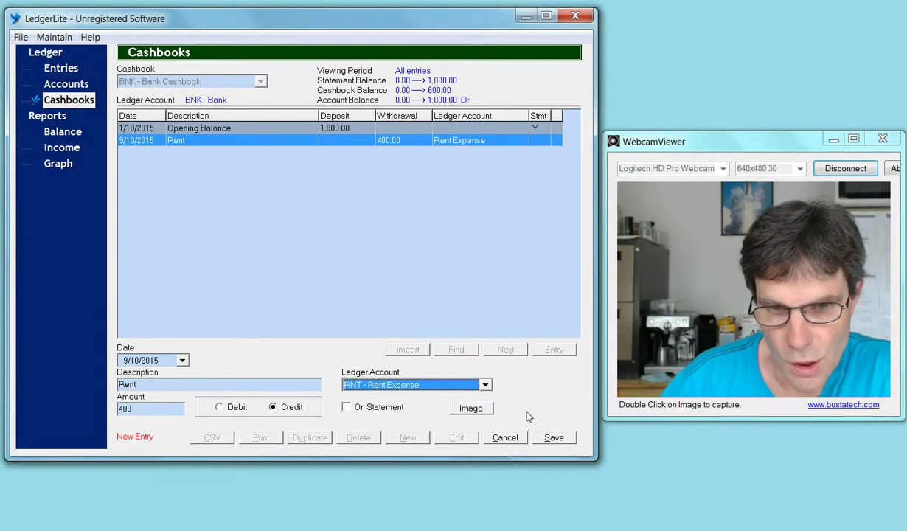
{"action": "left_click", "coordinate": [555, 440]}
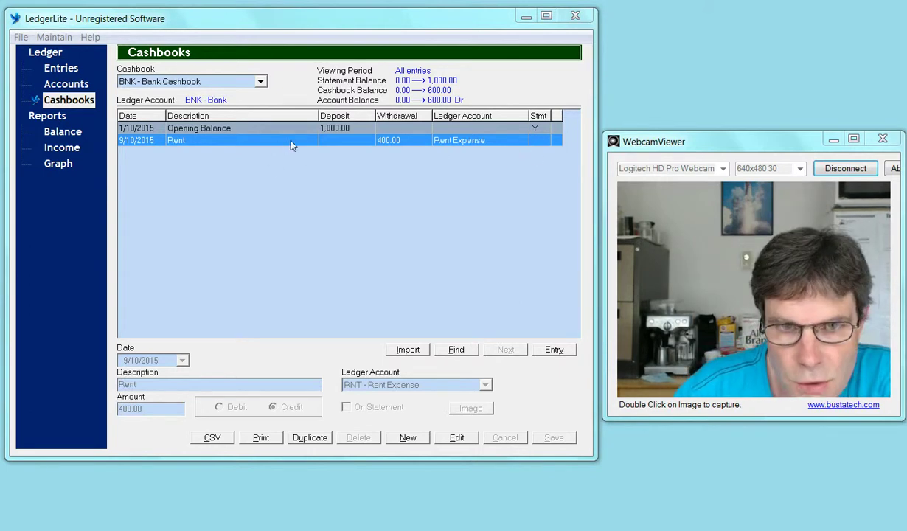
Flag the Rent row's Stmt cell so the statement balance becomes 600.00.
{"action": "double_click", "coordinate": [480, 142]}
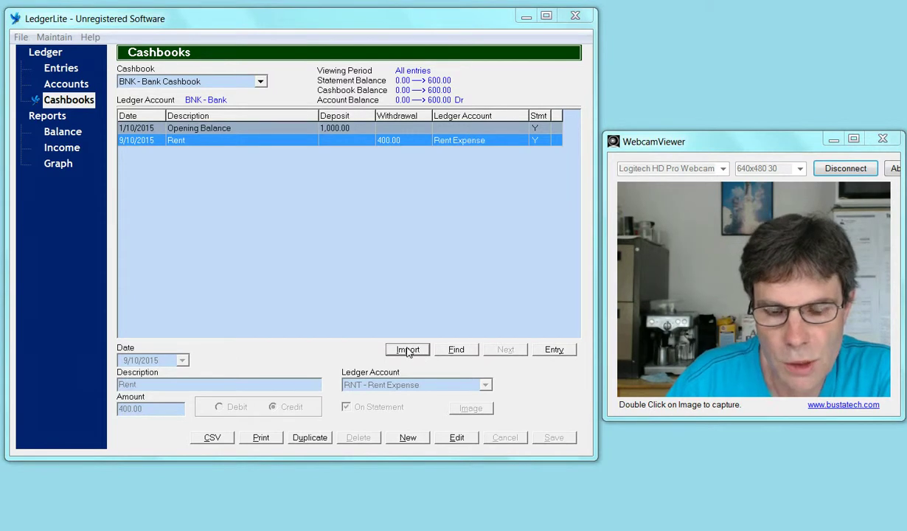
Start a CSV import and open BANK.CSV from the Select CSV File dialog.
{"action": "left_click", "coordinate": [407, 350]}
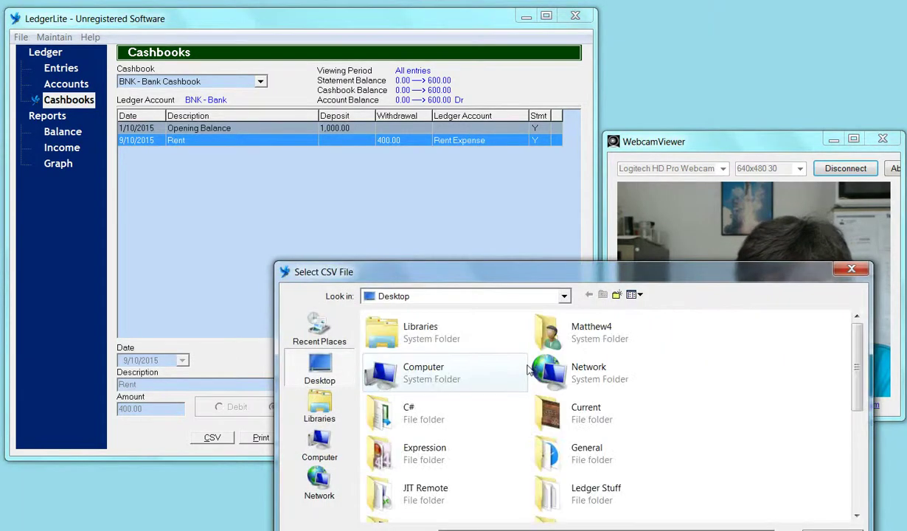
{"action": "left_click_drag", "start_coordinate": [858, 359], "coordinate": [858, 435]}
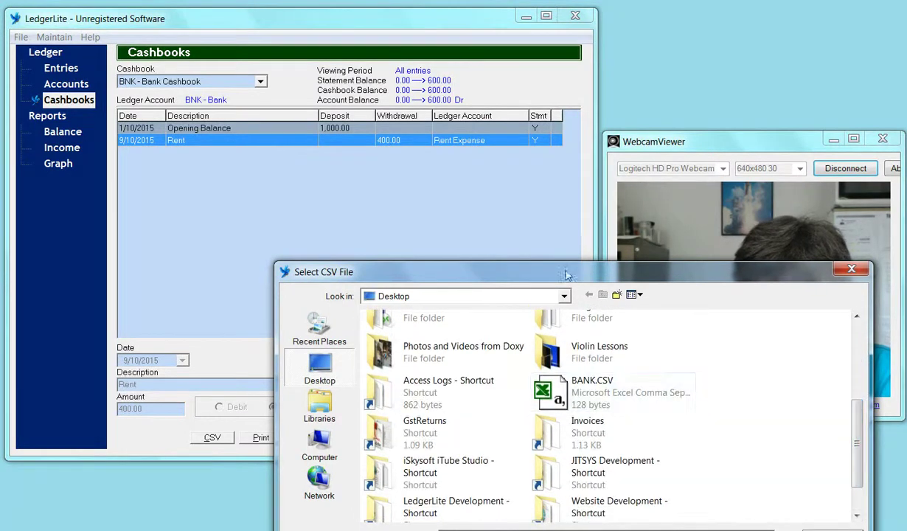
{"action": "left_click_drag", "start_coordinate": [544, 278], "coordinate": [535, 194]}
{"action": "left_click", "coordinate": [548, 312]}
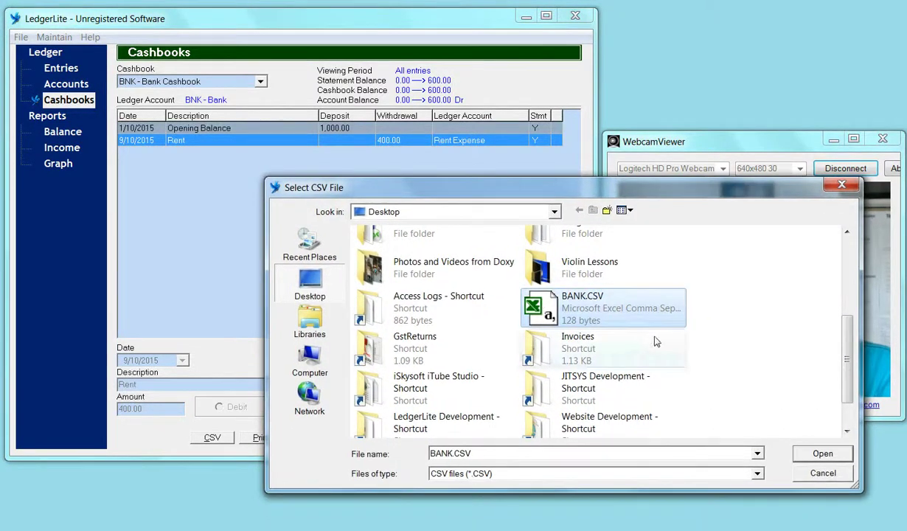
{"action": "left_click", "coordinate": [824, 458]}
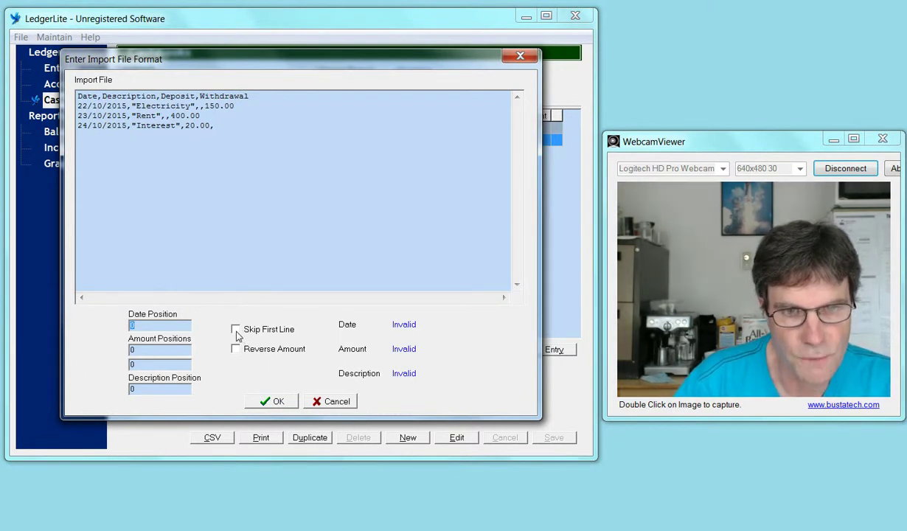
Skip the header and map Date to column 1, Amounts to 3 and 4, Description to 2.
{"action": "left_click", "coordinate": [236, 331]}
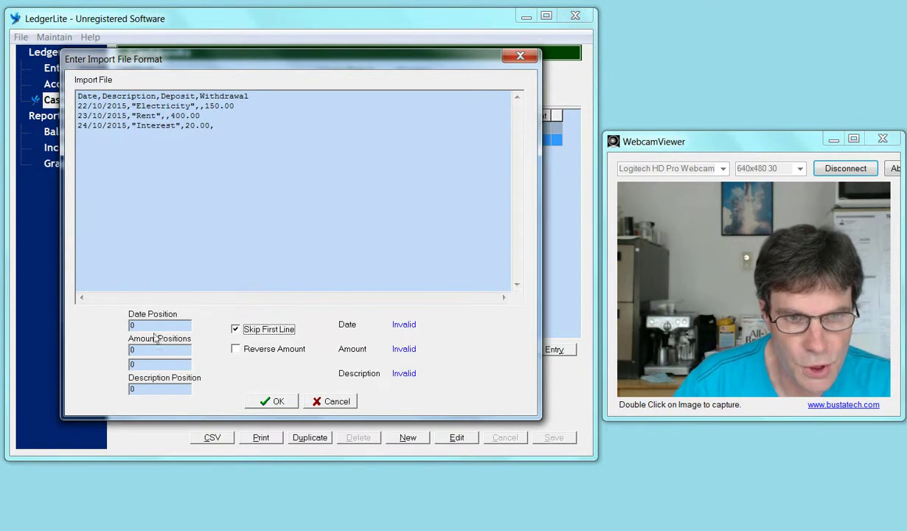
{"action": "key", "text": "Tab"}
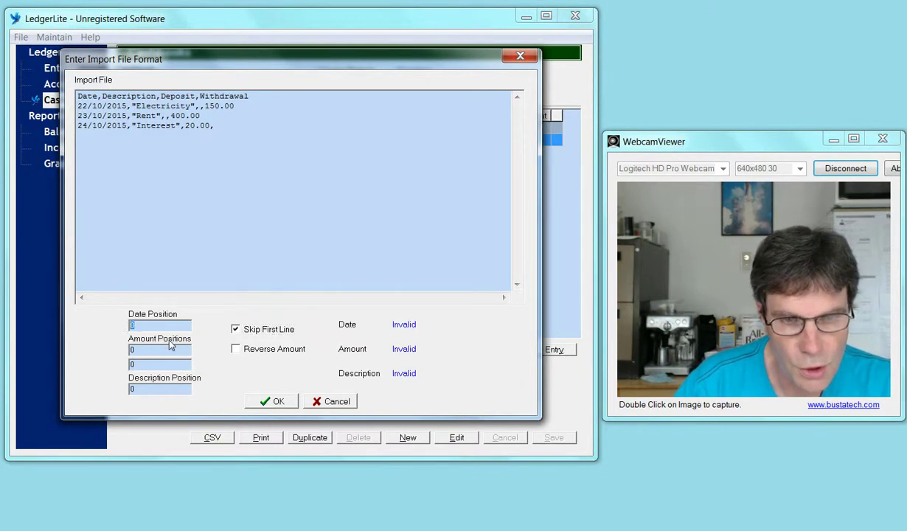
{"action": "type", "text": "1"}
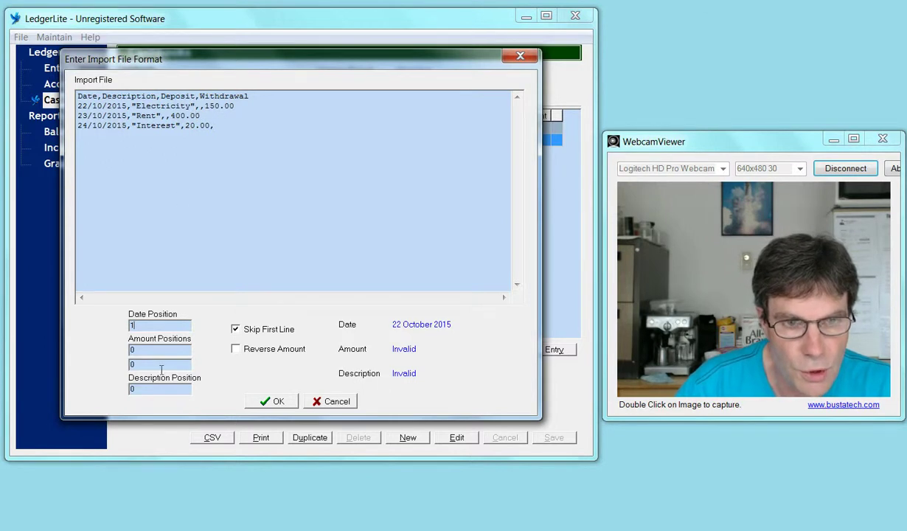
{"action": "key", "text": "Tab"}
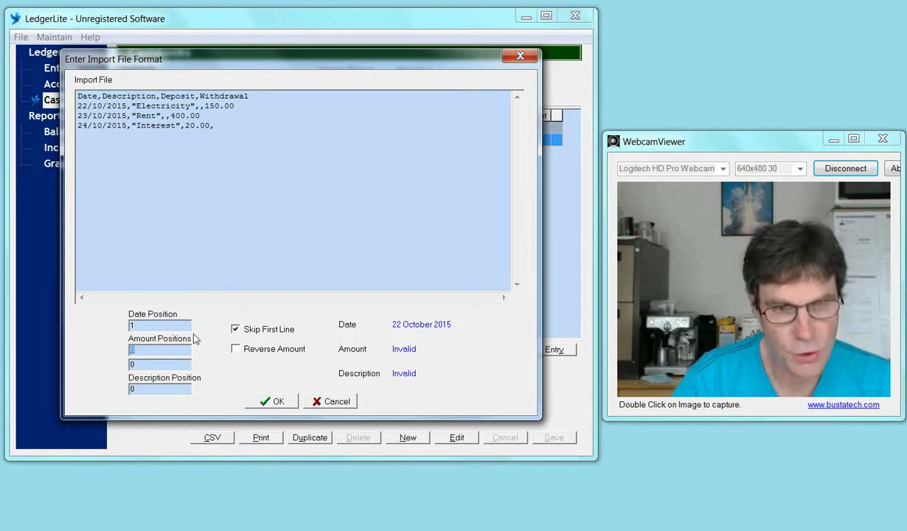
{"action": "type", "text": "3"}
{"action": "key", "text": "Tab"}
{"action": "type", "text": "4"}
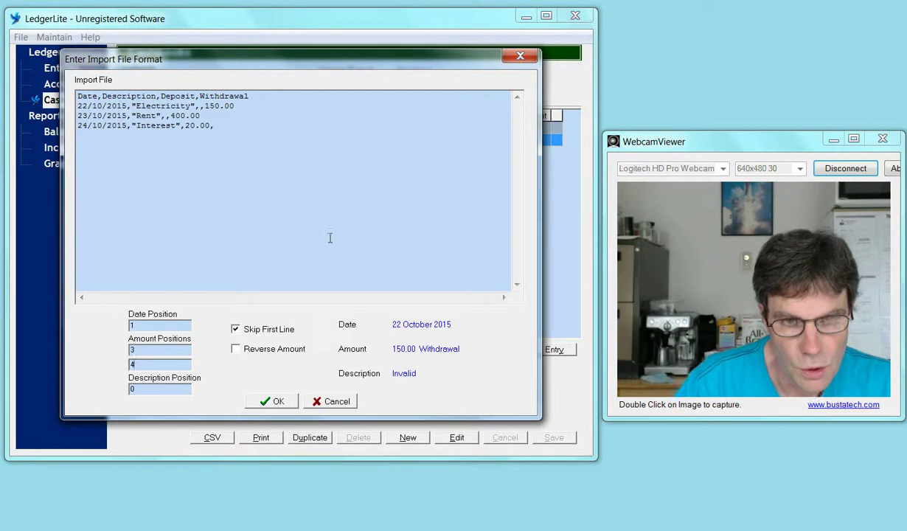
{"action": "key", "text": "Tab"}
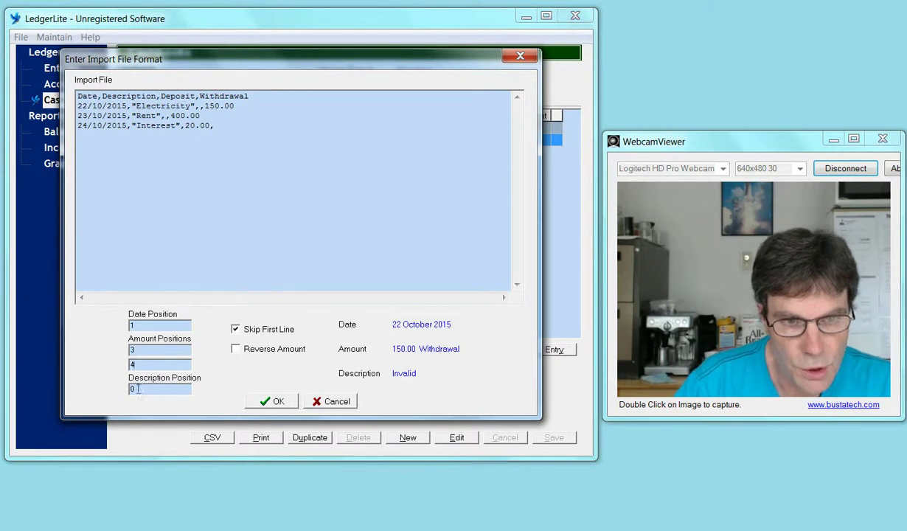
{"action": "type", "text": "2"}
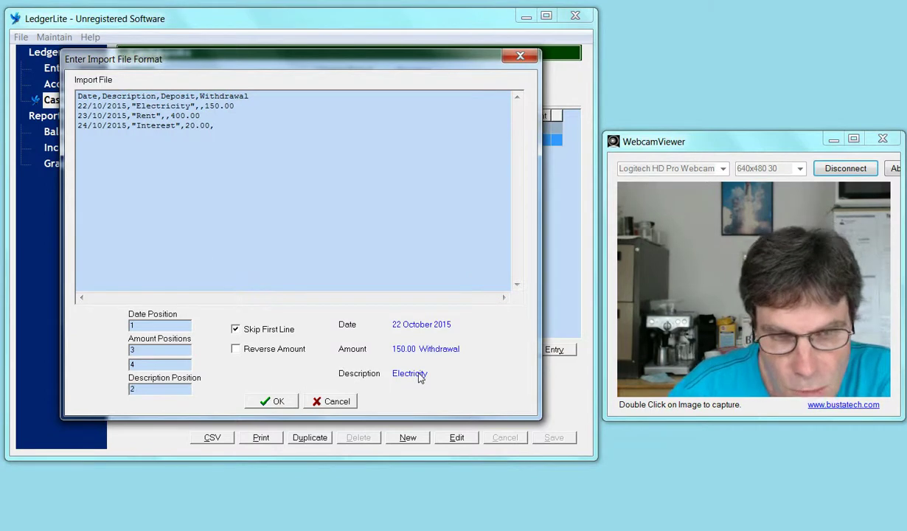
{"action": "left_click", "coordinate": [275, 403]}
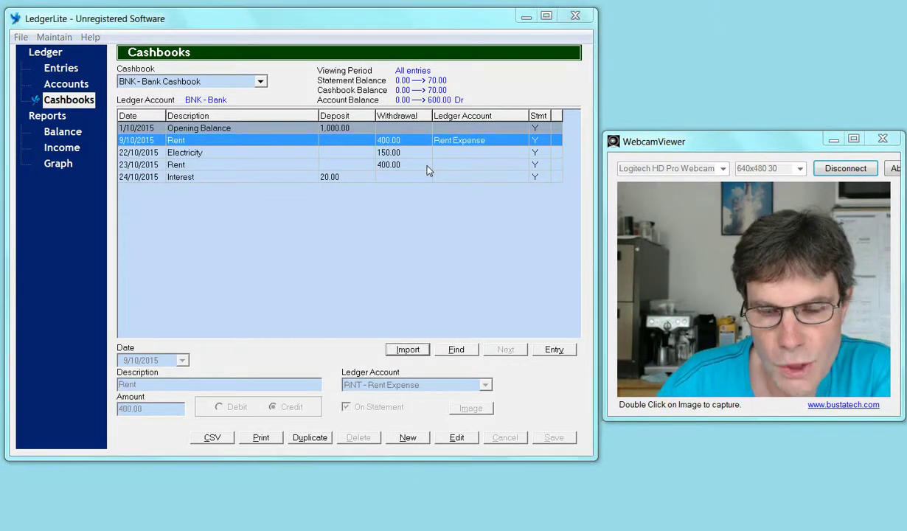
Select the 22/10/2015 Electricity row in the Cashbooks grid.
{"action": "left_click", "coordinate": [475, 152]}
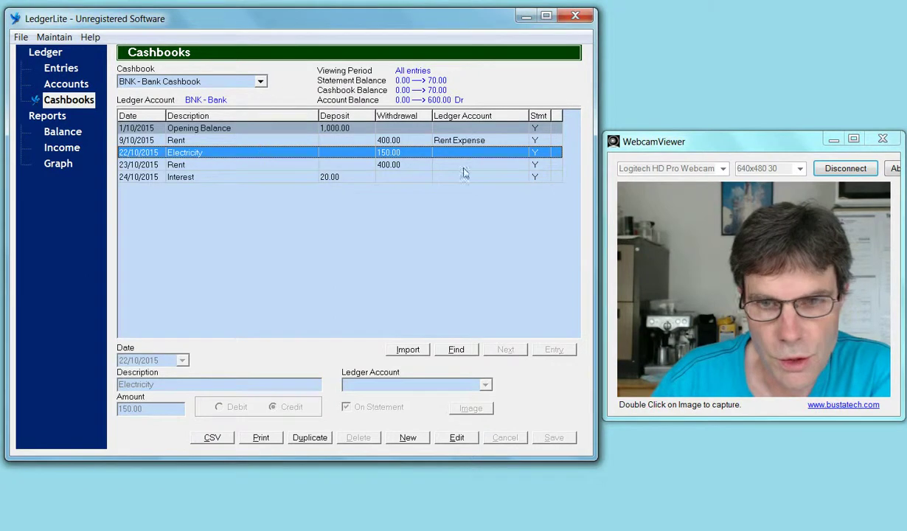
Assign the ELC - Electricity account to the Electricity entry and save.
{"action": "left_click", "coordinate": [459, 437]}
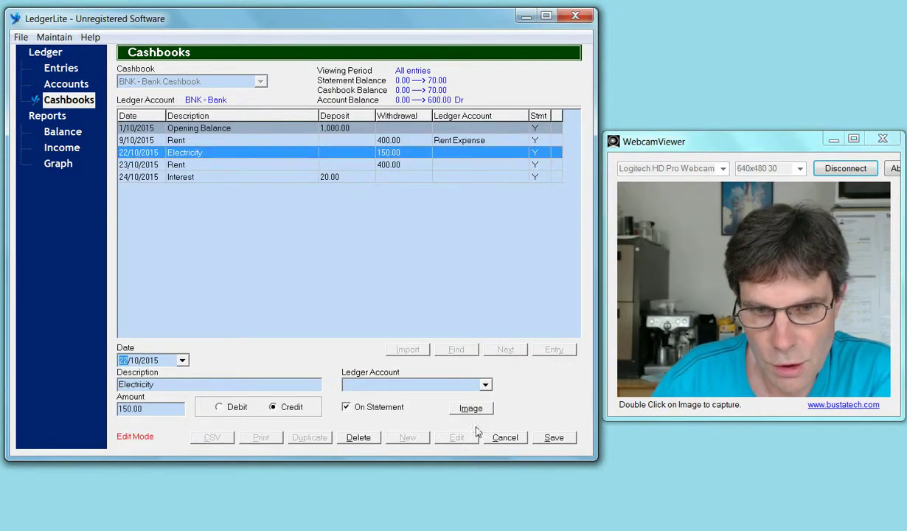
{"action": "left_click", "coordinate": [485, 384]}
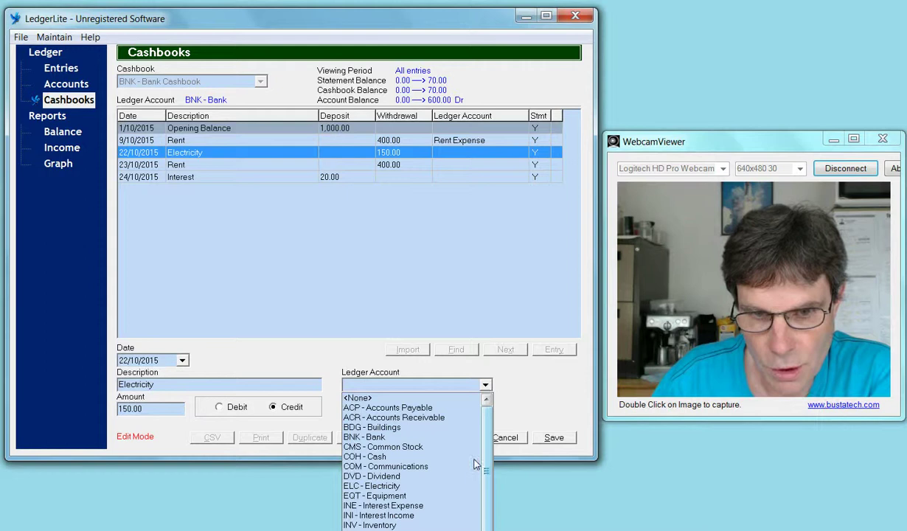
{"action": "left_click", "coordinate": [408, 487]}
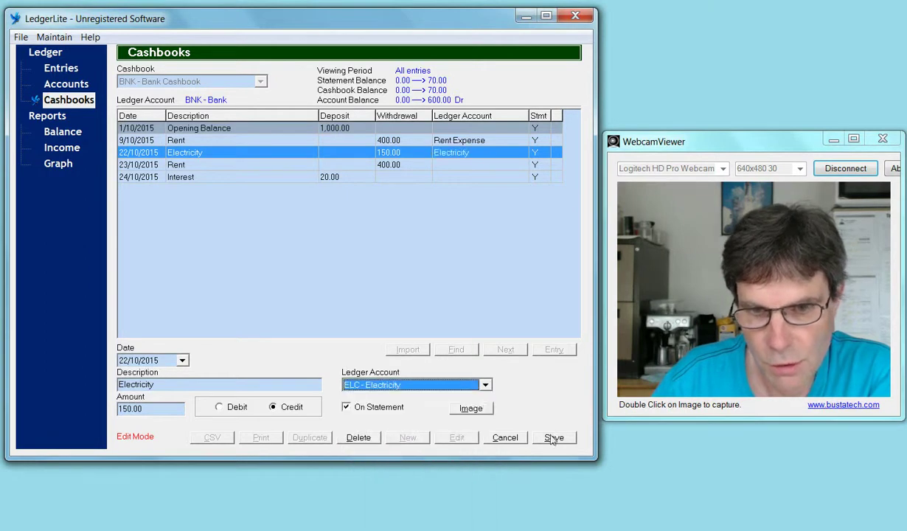
{"action": "left_click", "coordinate": [553, 438]}
Assign RNT - Rent Expense to the imported 23/10/2015 Rent entry and save.
{"action": "left_click", "coordinate": [429, 165]}
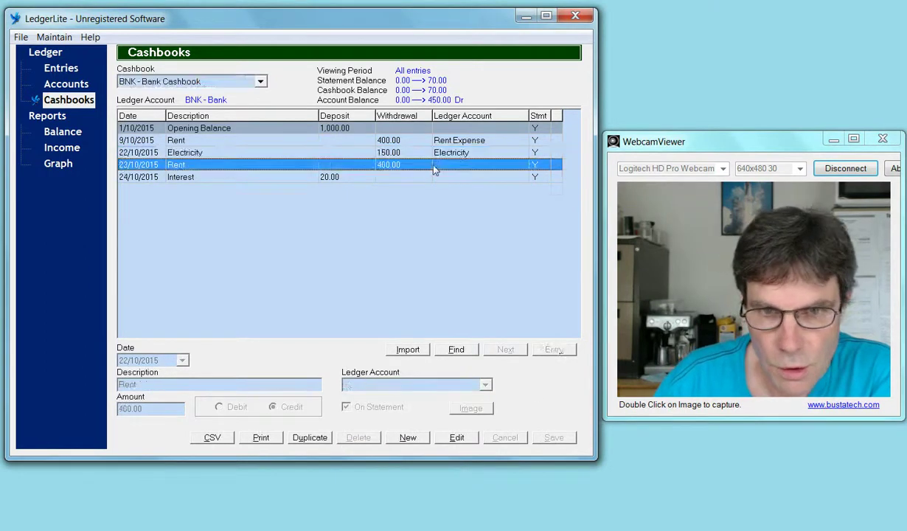
{"action": "left_click", "coordinate": [456, 439]}
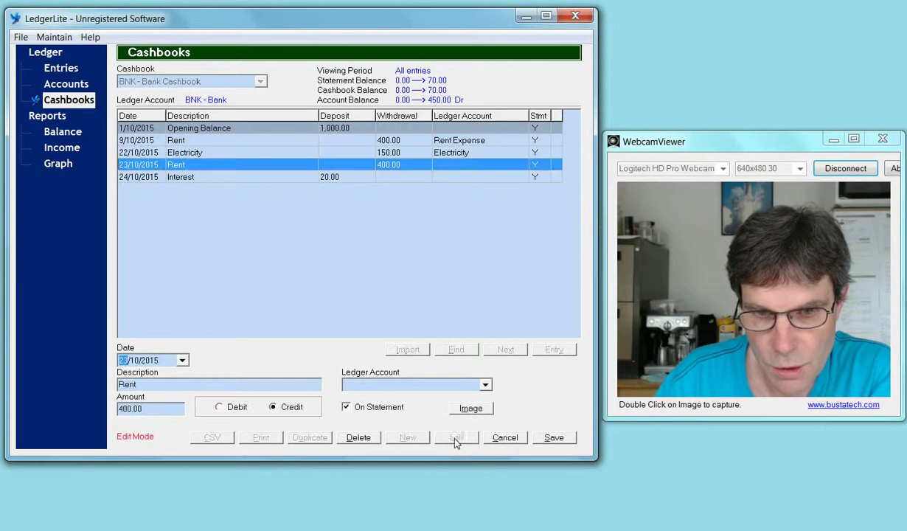
{"action": "left_click", "coordinate": [485, 385]}
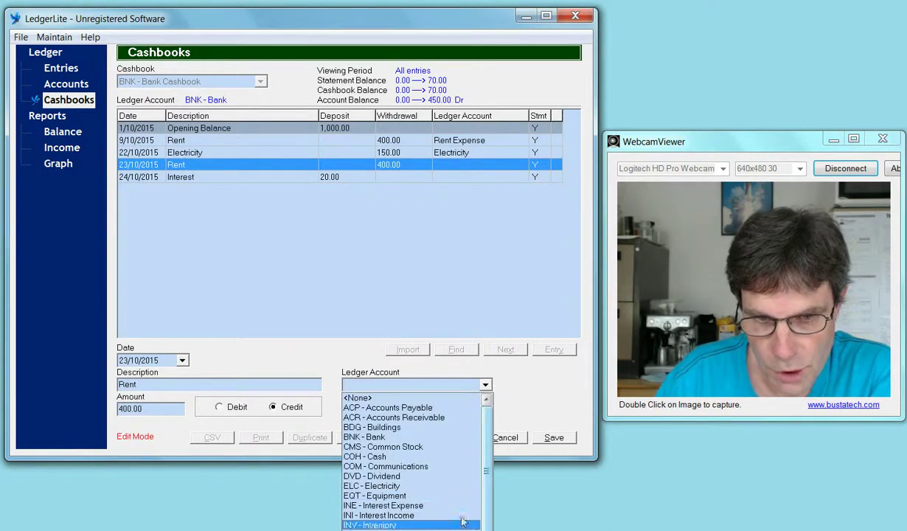
{"action": "scroll", "coordinate": [414, 520], "scroll_direction": "down", "scroll_amount": 2}
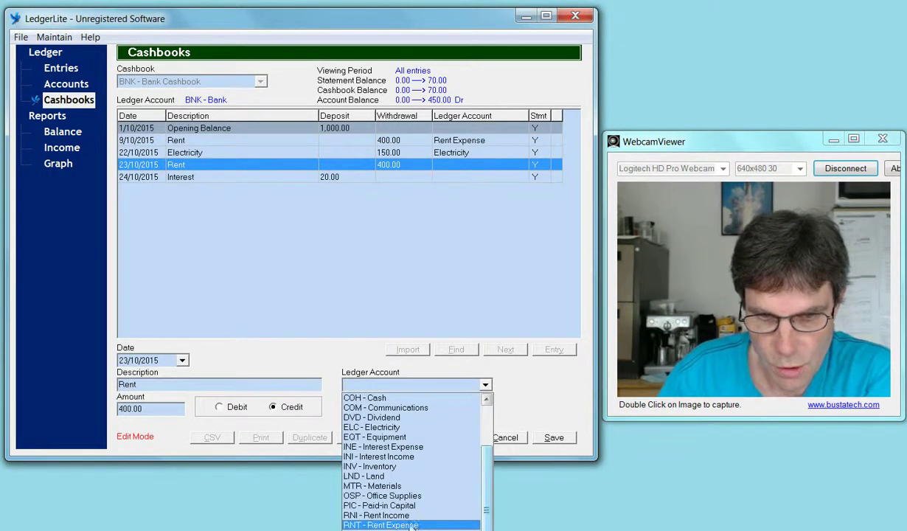
{"action": "left_click", "coordinate": [411, 526]}
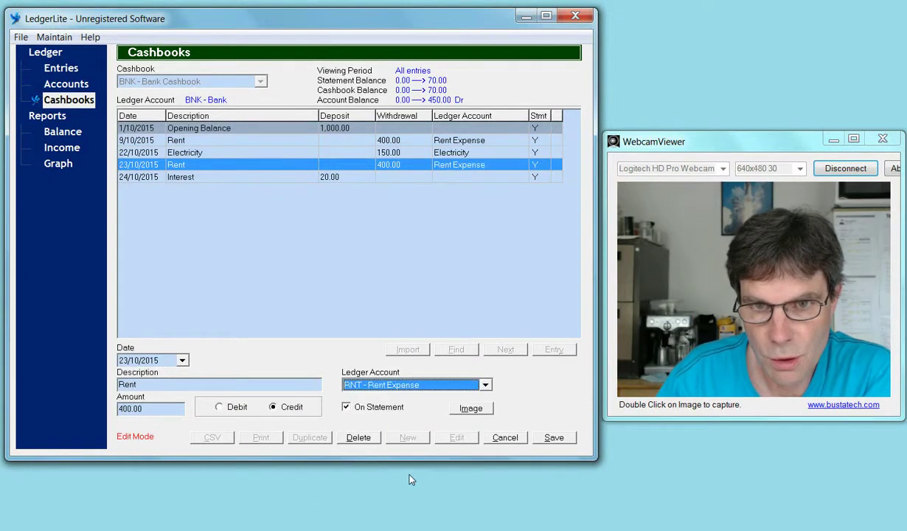
{"action": "left_click", "coordinate": [554, 438]}
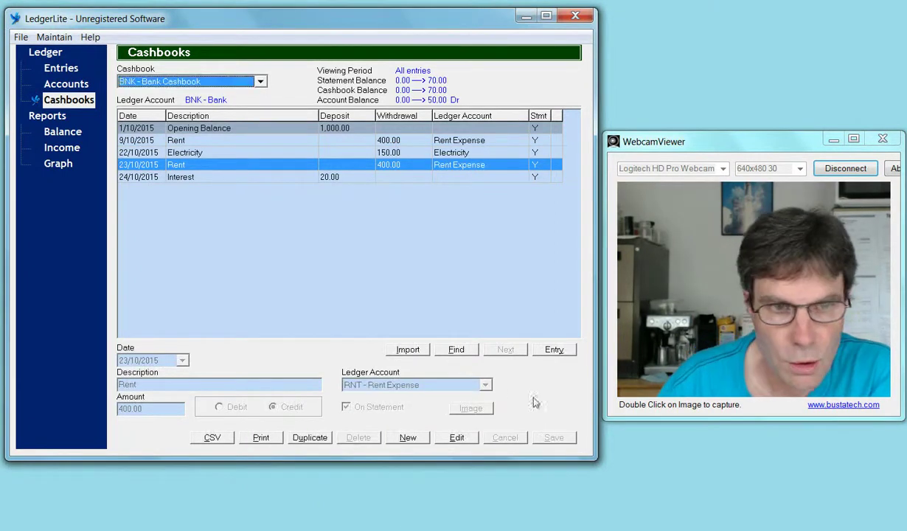
Assign INI - Interest Income to the imported Interest entry and save.
{"action": "left_click", "coordinate": [459, 178]}
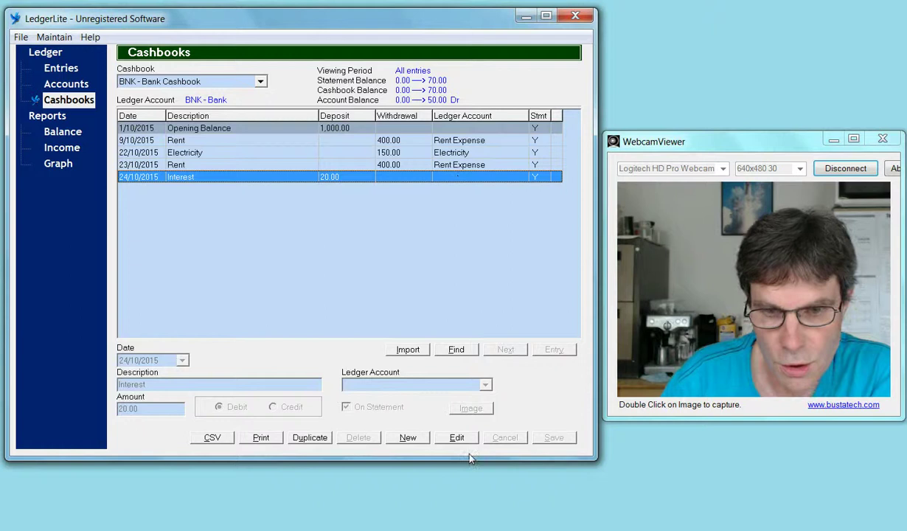
{"action": "left_click", "coordinate": [457, 439]}
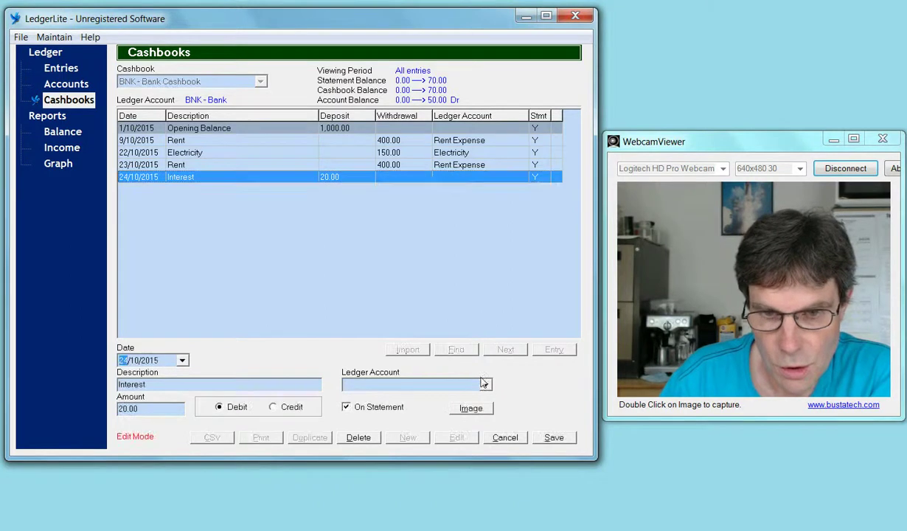
{"action": "left_click", "coordinate": [484, 385]}
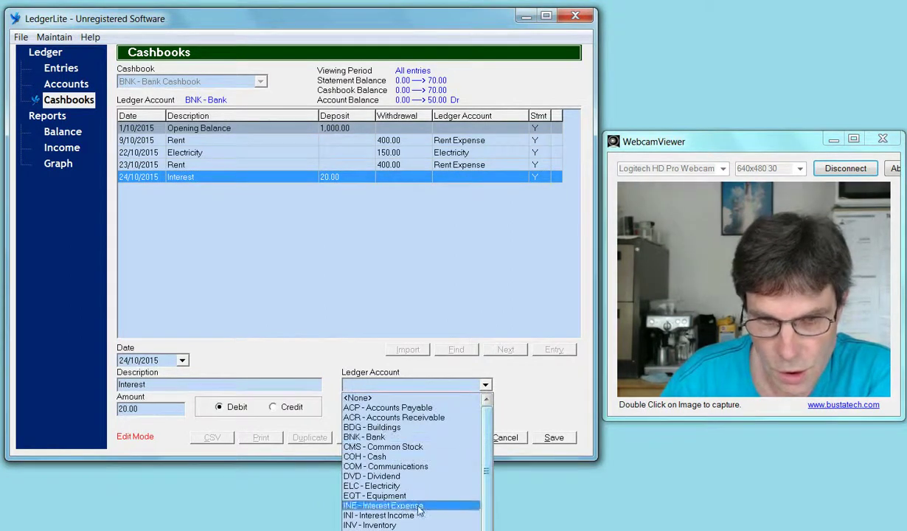
{"action": "left_click", "coordinate": [418, 516]}
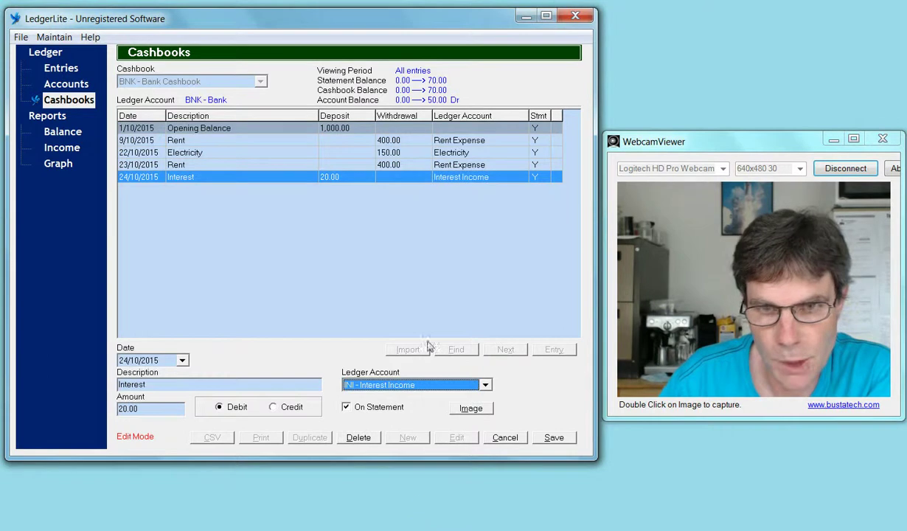
{"action": "left_click", "coordinate": [554, 438]}
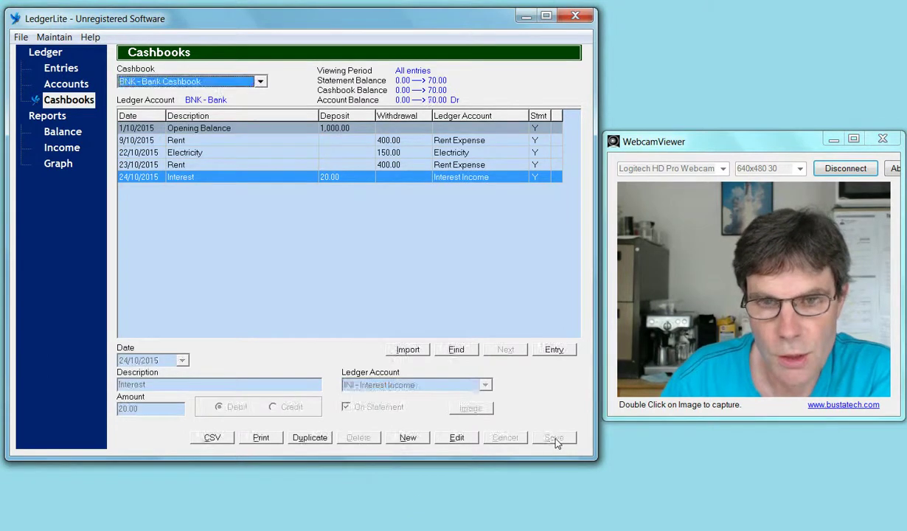